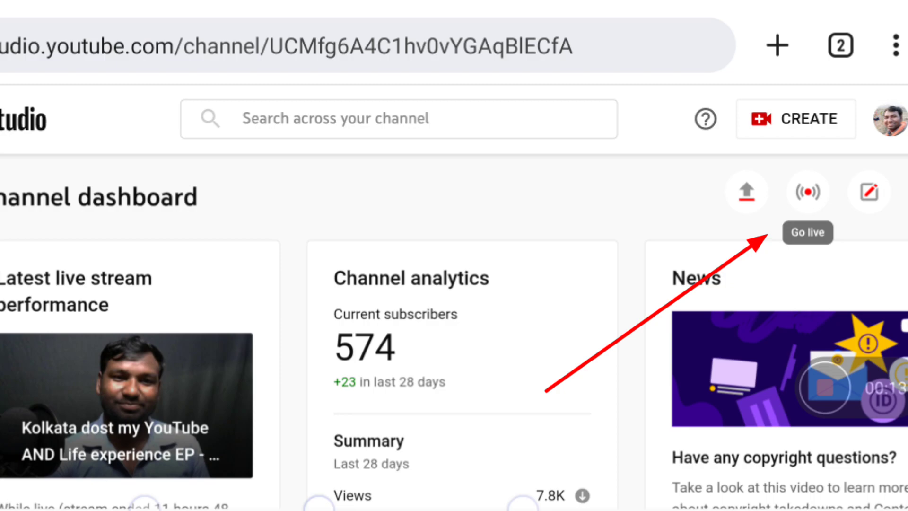
Start going live from the channel dashboard, view the streaming-software setup, and return to the webcam stream setup
left_click(776, 144)
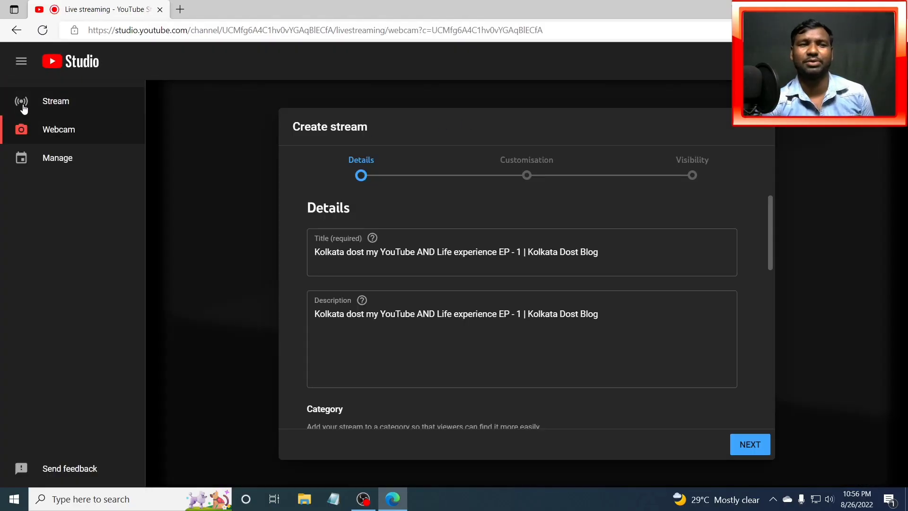
left_click(22, 105)
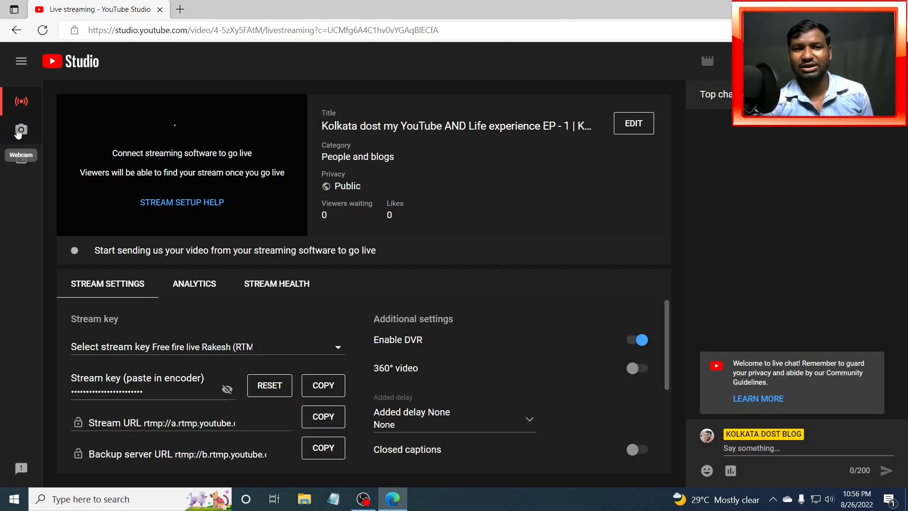
left_click(19, 131)
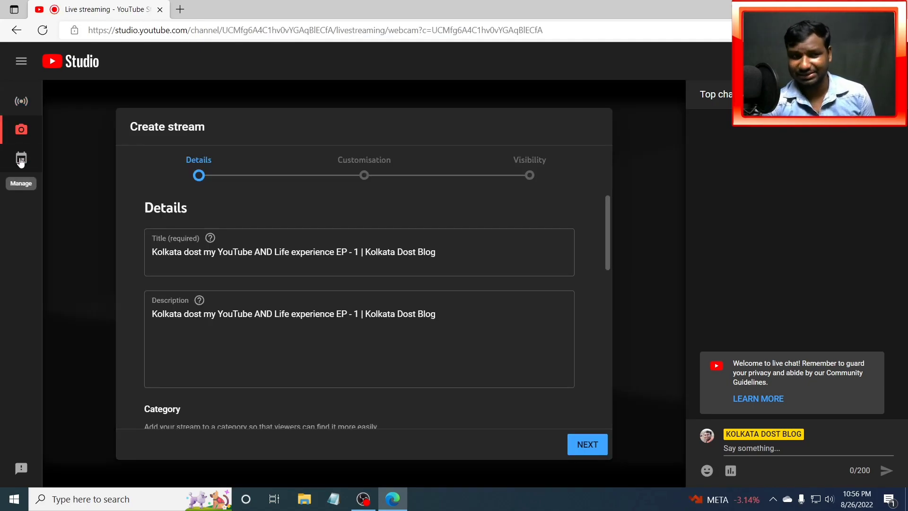
left_click(21, 132)
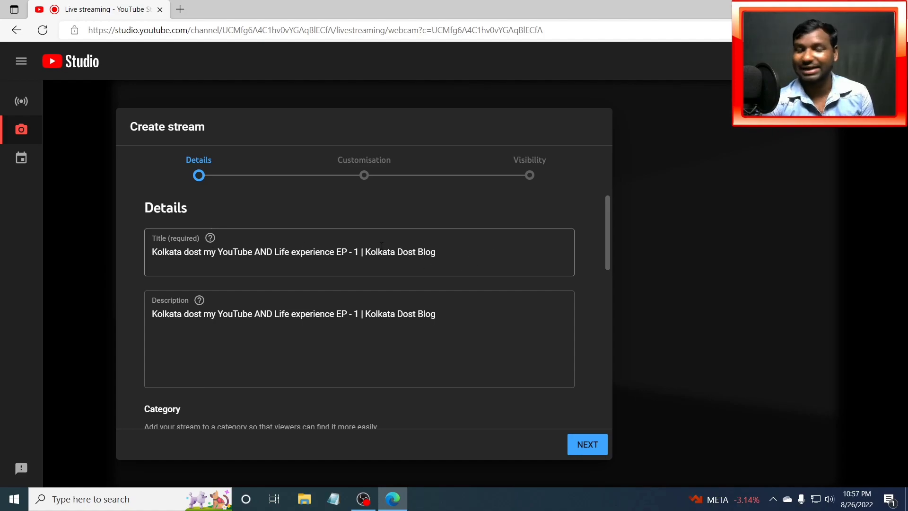
Set the stream's category to People and blogs
scroll(435, 247, "down", 1)
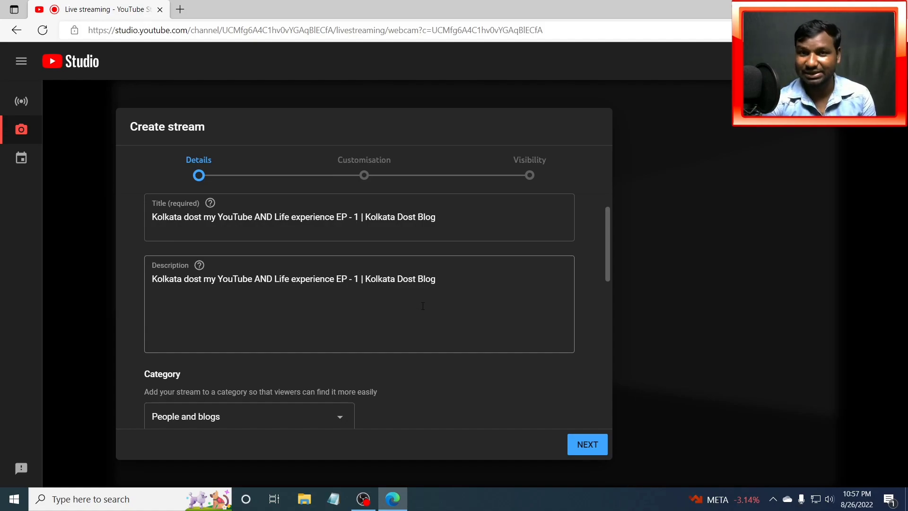
scroll(390, 313, "down", 2)
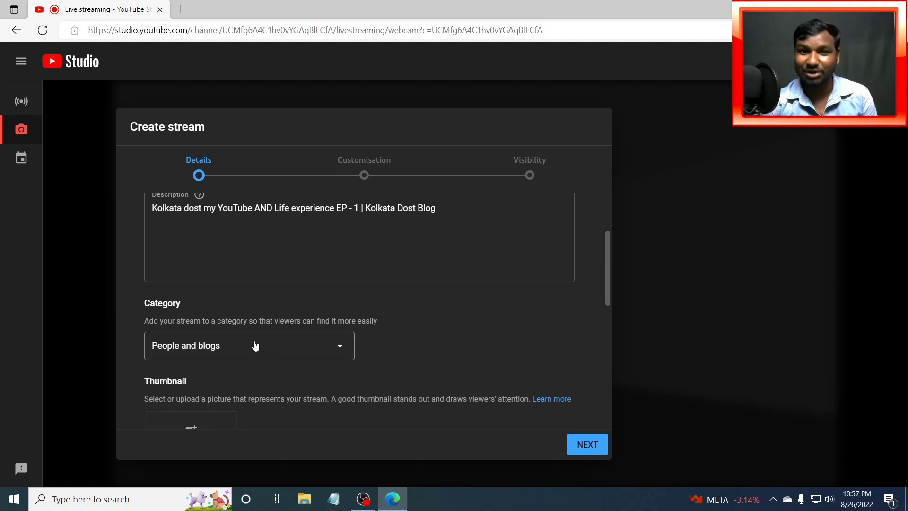
left_click(305, 349)
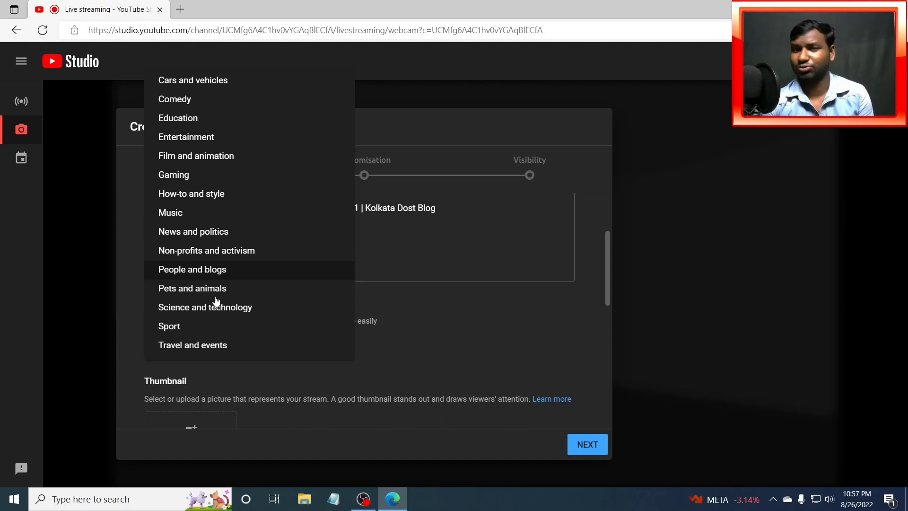
left_click(218, 269)
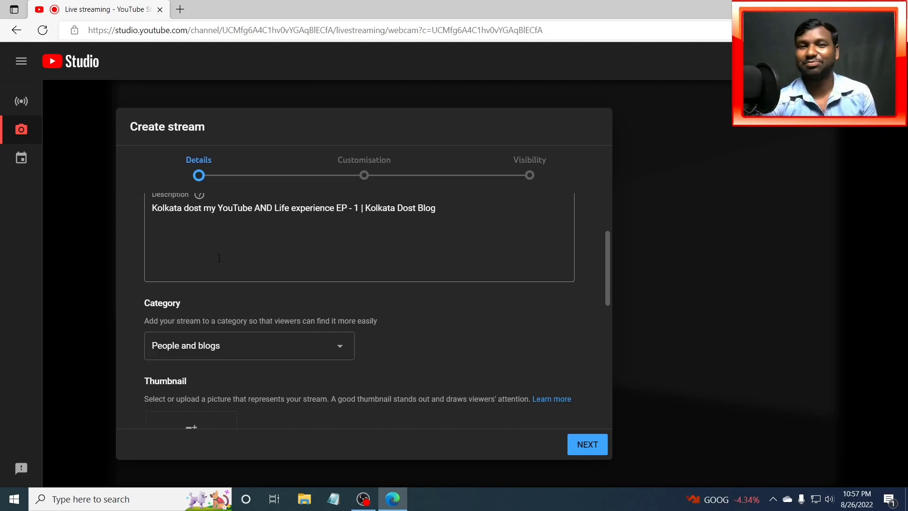
Review the thumbnail, playlist and audience settings, and expand the additional stream details below the age restriction
scroll(250, 256, "down", 1)
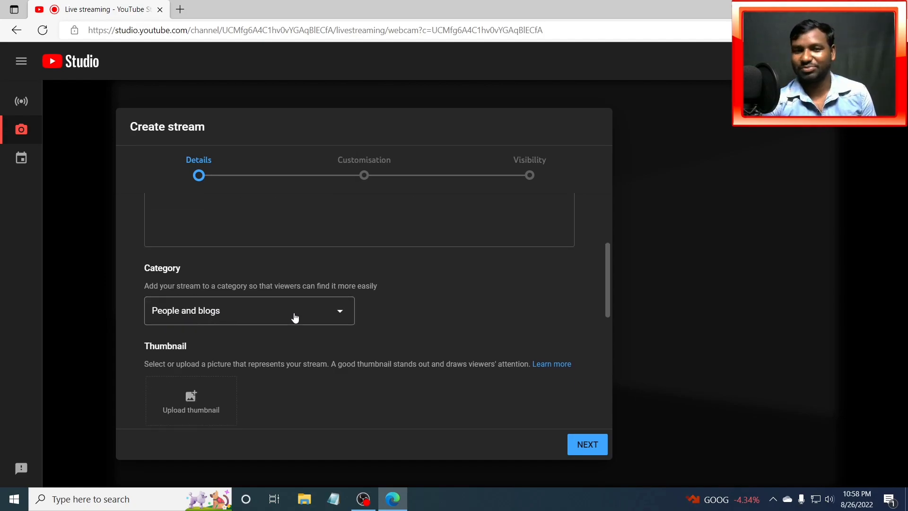
scroll(294, 317, "down", 1)
scroll(296, 320, "down", 1)
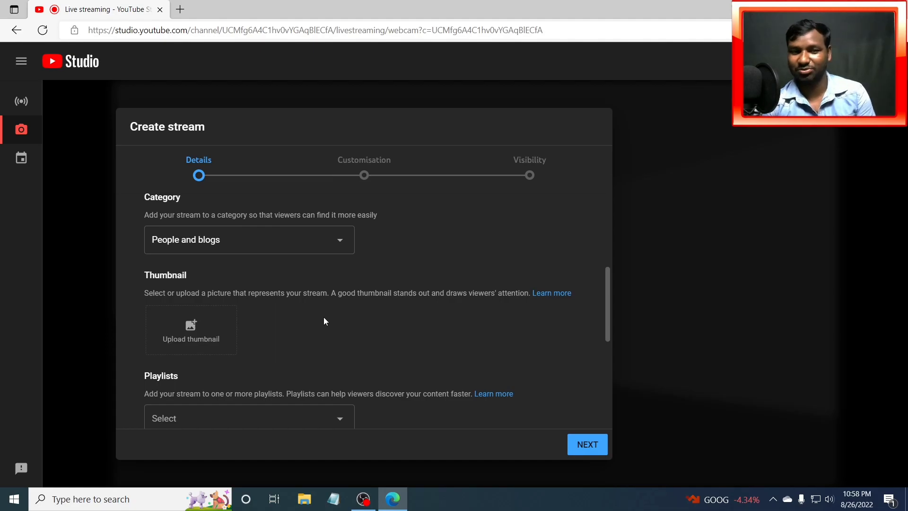
scroll(325, 318, "down", 2)
scroll(303, 353, "down", 1)
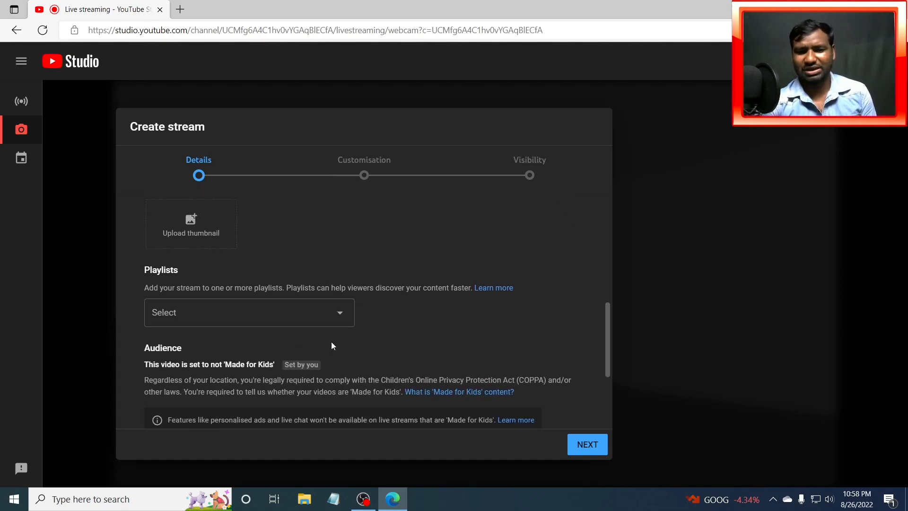
scroll(381, 339, "down", 4)
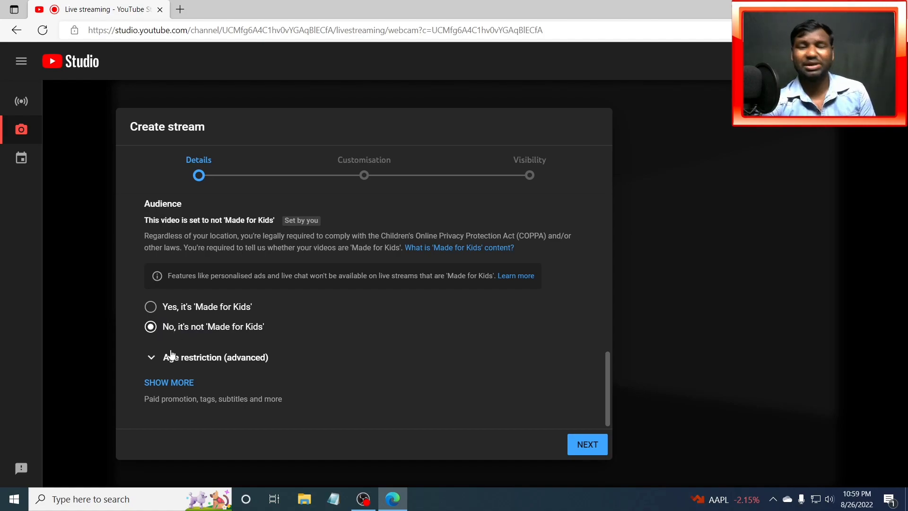
left_click(173, 382)
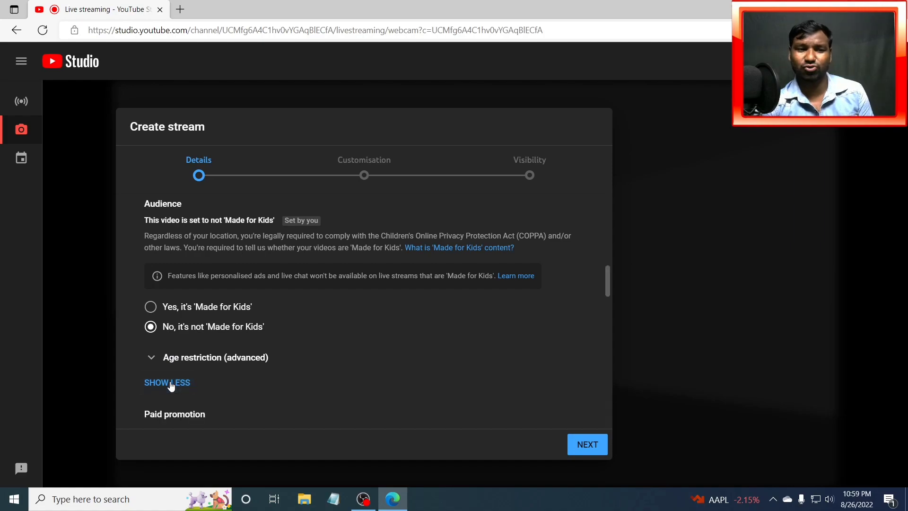
Review the paid promotion, automatic chapters and tags settings, and set the stream language to Hindi
scroll(299, 314, "down", 5)
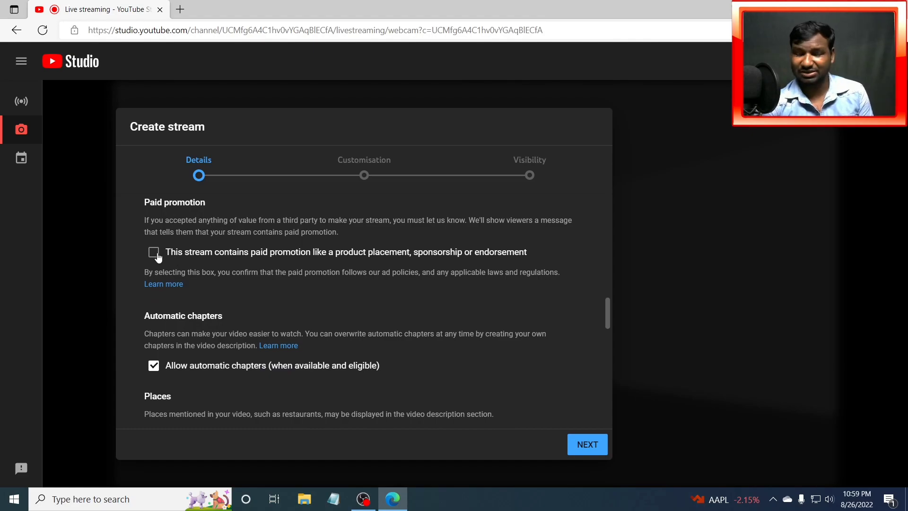
scroll(206, 269, "up", 2)
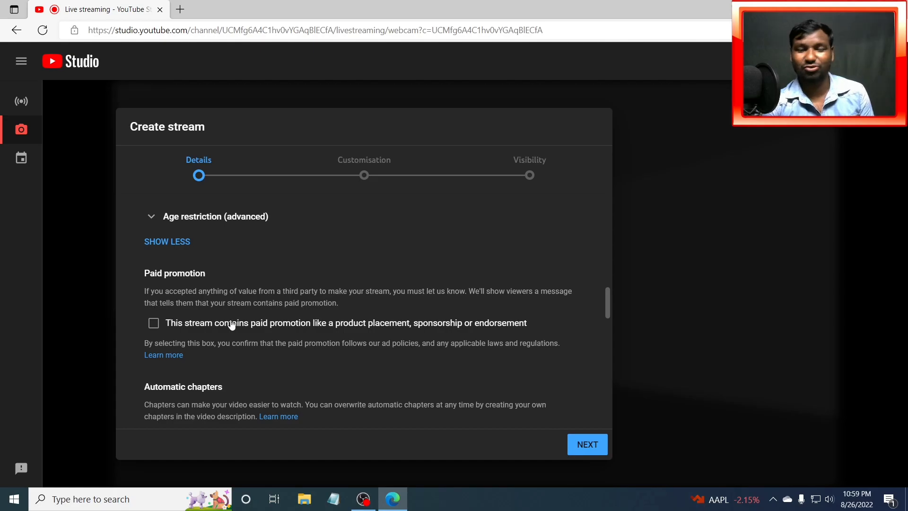
scroll(219, 322, "down", 3)
scroll(218, 312, "down", 3)
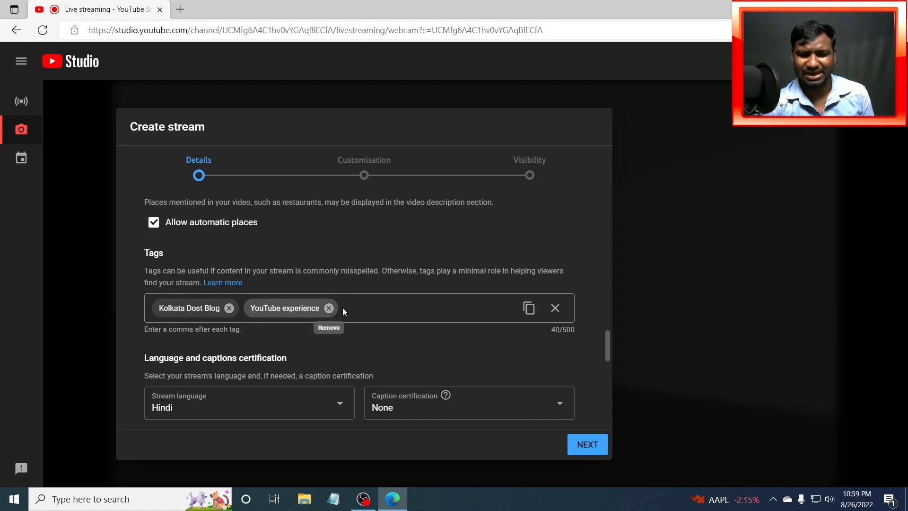
scroll(388, 316, "down", 1)
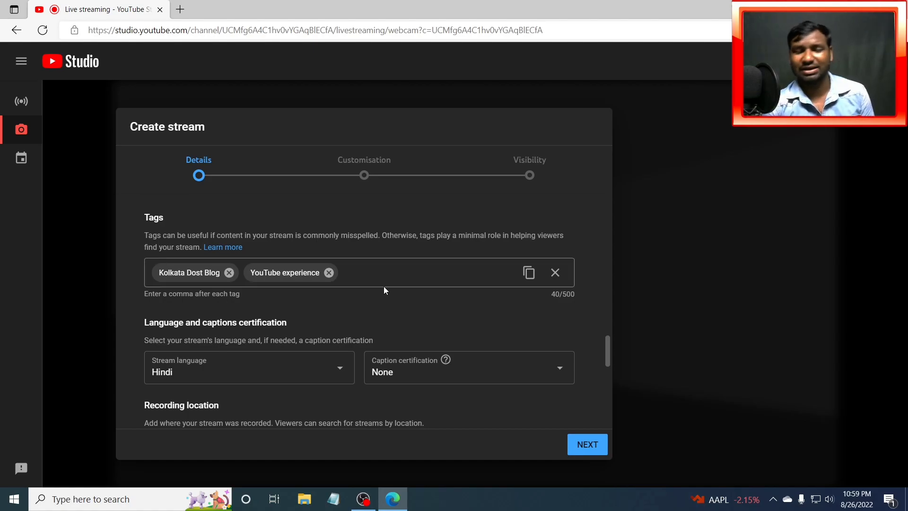
scroll(402, 279, "down", 1)
scroll(391, 279, "down", 2)
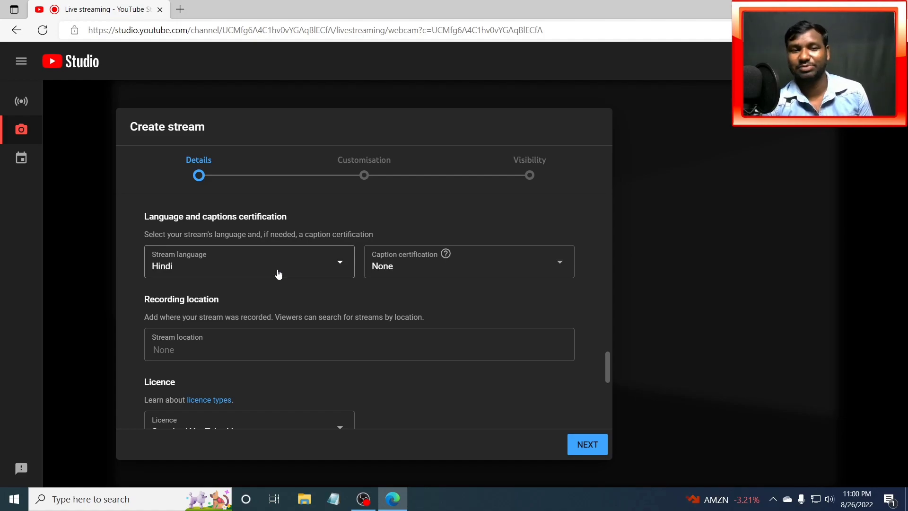
left_click(228, 275)
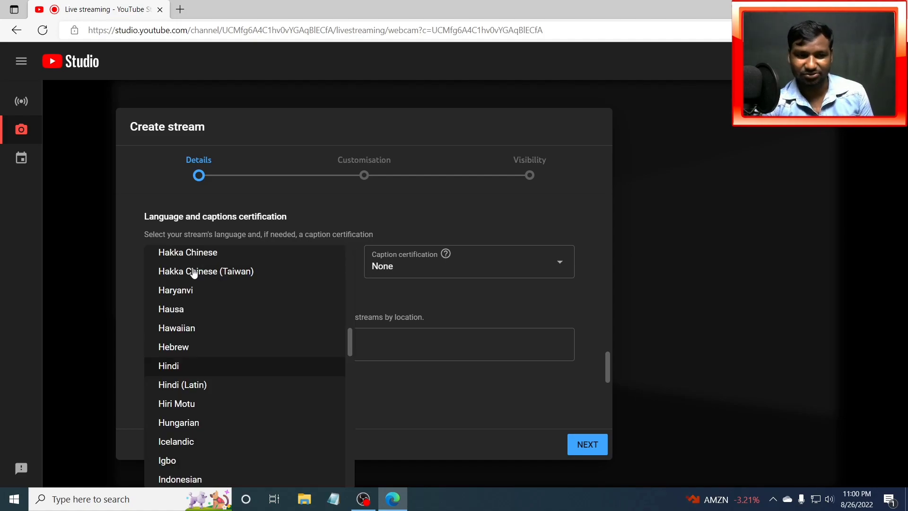
left_click(180, 368)
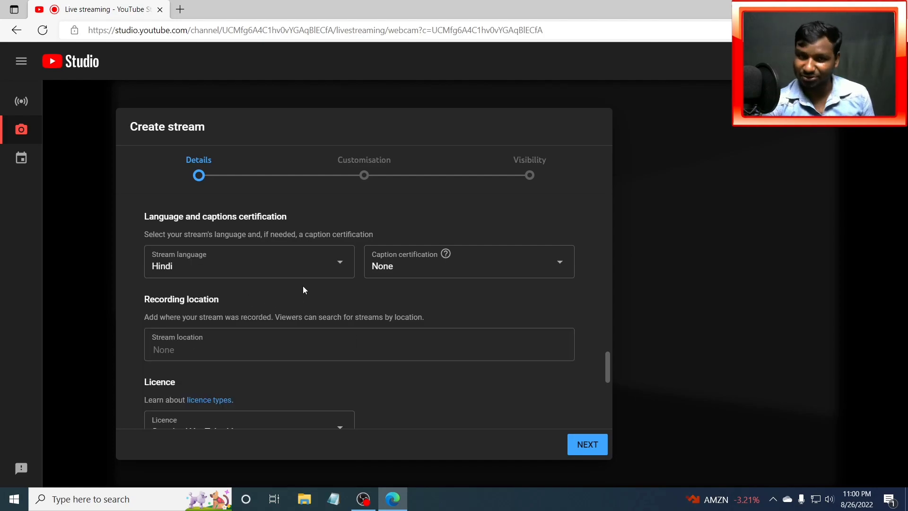
Set the stream's licence to Standard YouTube Licence
scroll(318, 279, "down", 1)
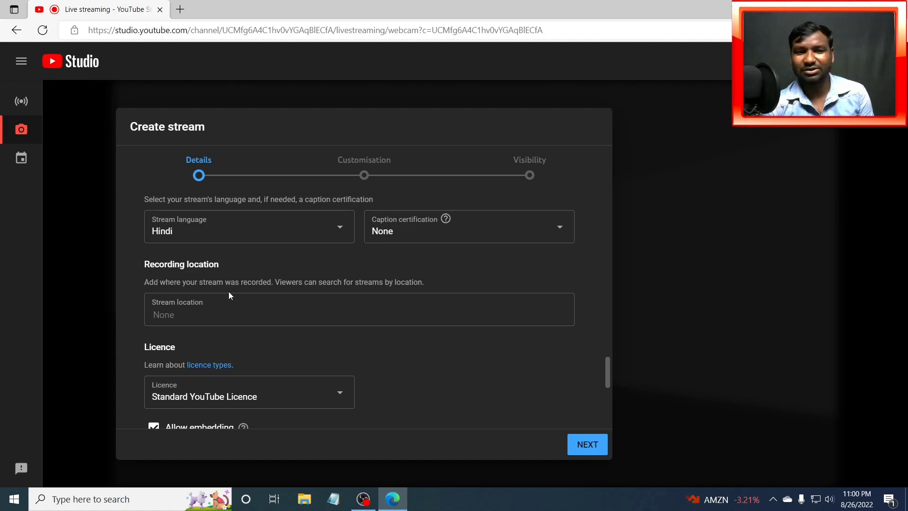
scroll(193, 314, "down", 1)
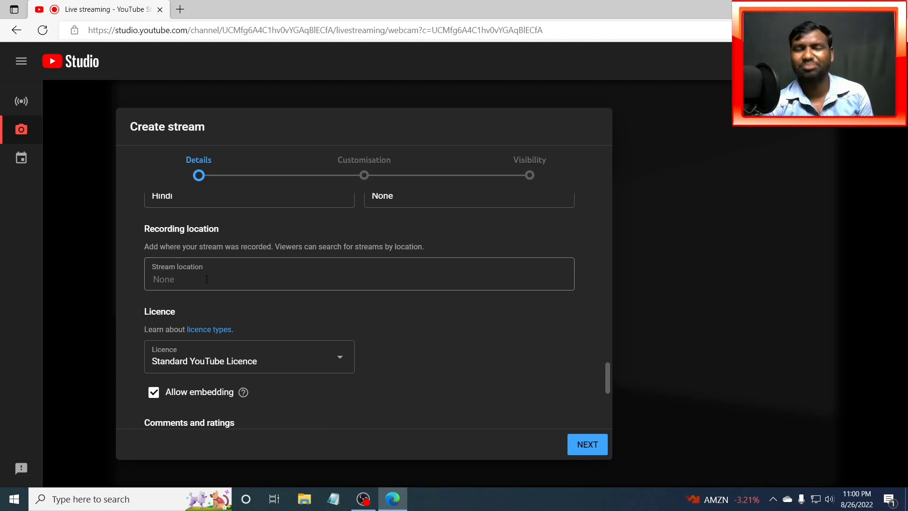
scroll(222, 308, "up", 1)
scroll(241, 339, "down", 1)
scroll(174, 350, "down", 1)
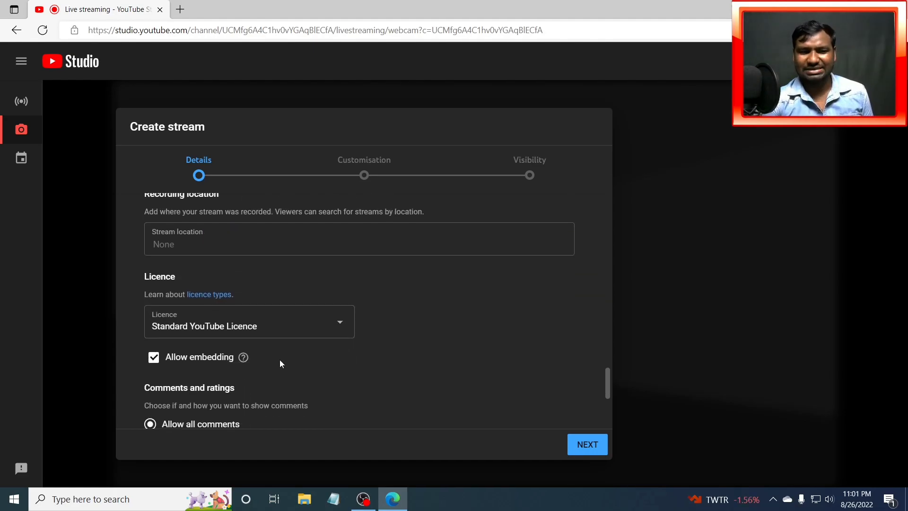
left_click(284, 331)
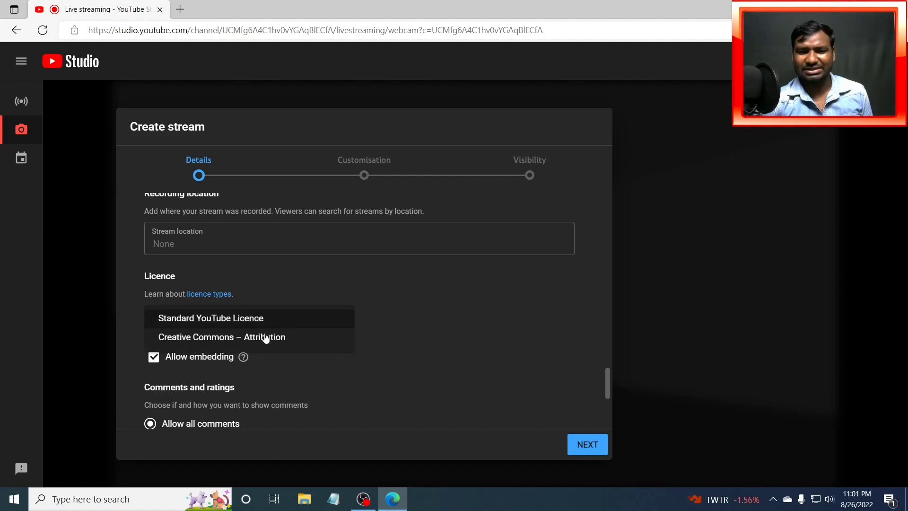
left_click(222, 321)
scroll(399, 334, "down", 2)
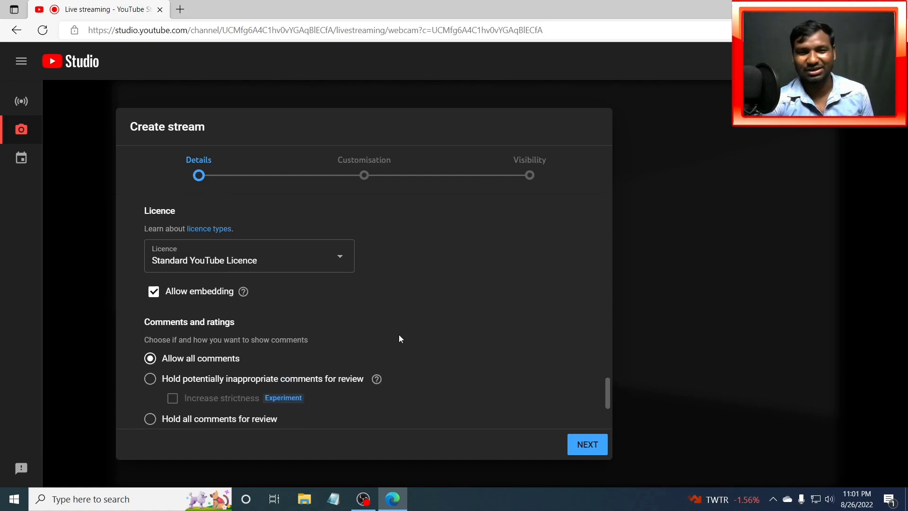
left_click(319, 254)
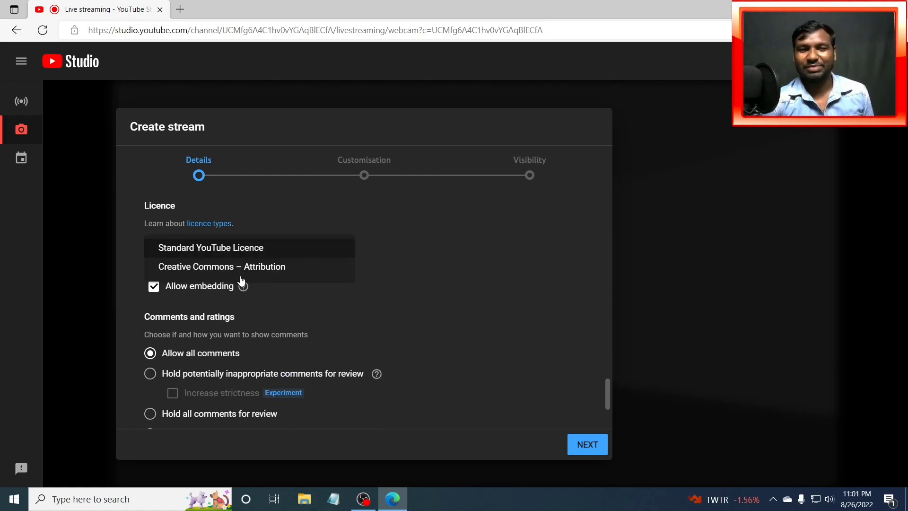
left_click(219, 255)
Review the comments and ratings options, and advance through Customisation to the Visibility stage
scroll(376, 263, "down", 2)
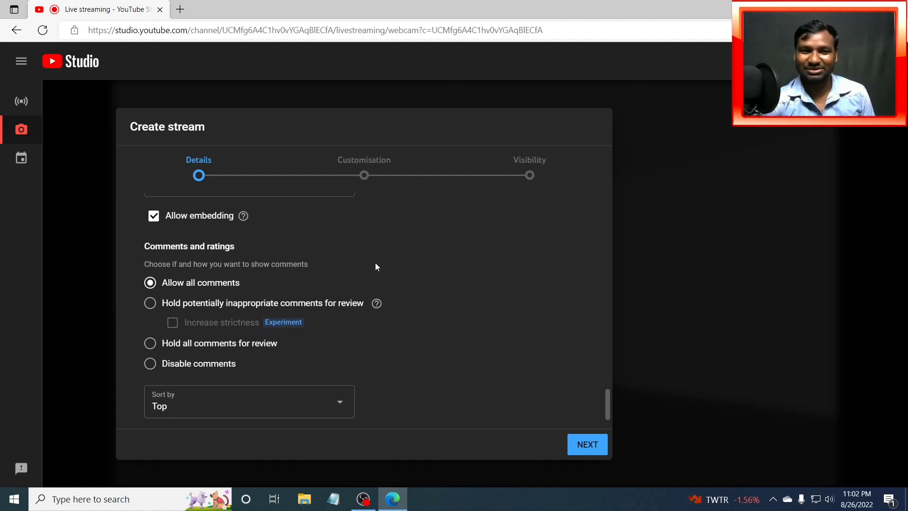
scroll(309, 375, "down", 1)
scroll(367, 322, "down", 1)
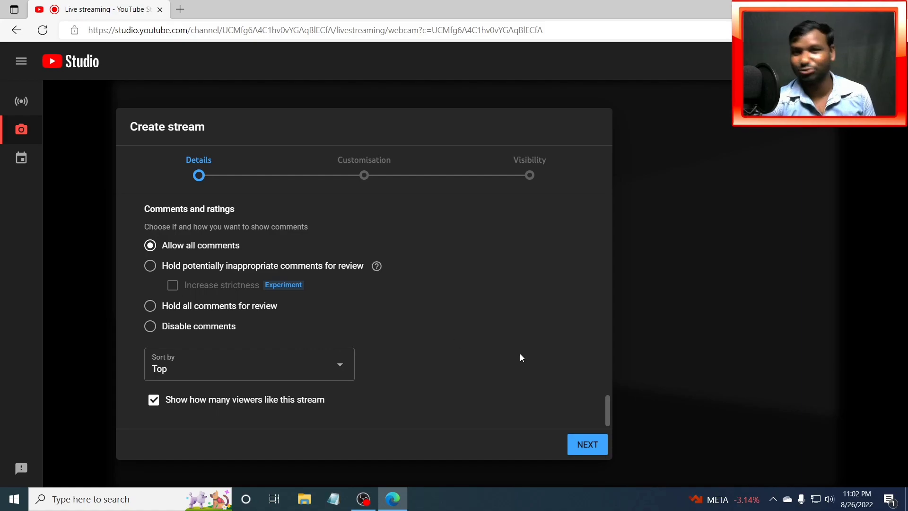
left_click(585, 447)
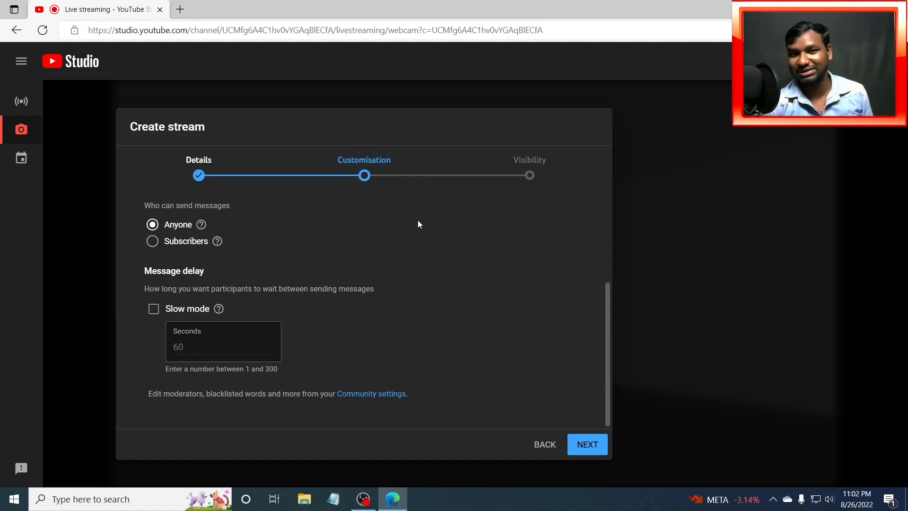
left_click(589, 445)
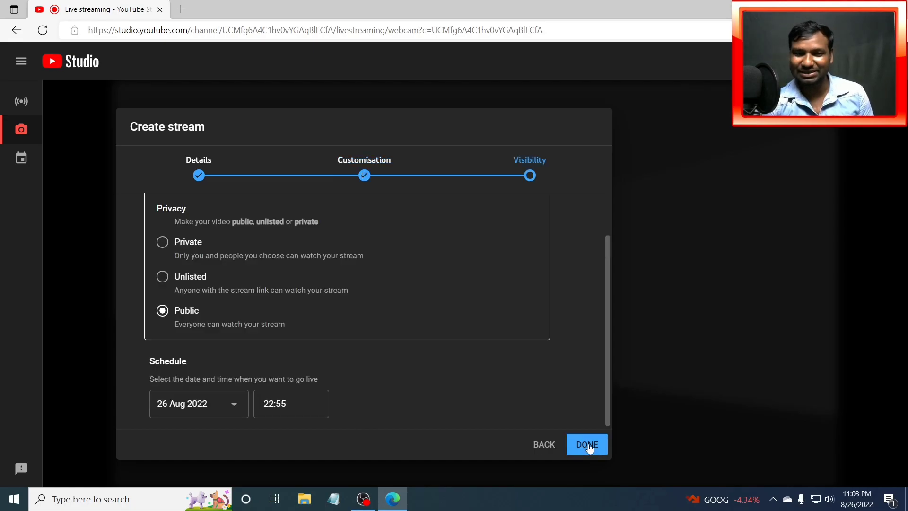
Check the stream's privacy and schedule settings, and finish creating the stream
scroll(462, 358, "up", 1)
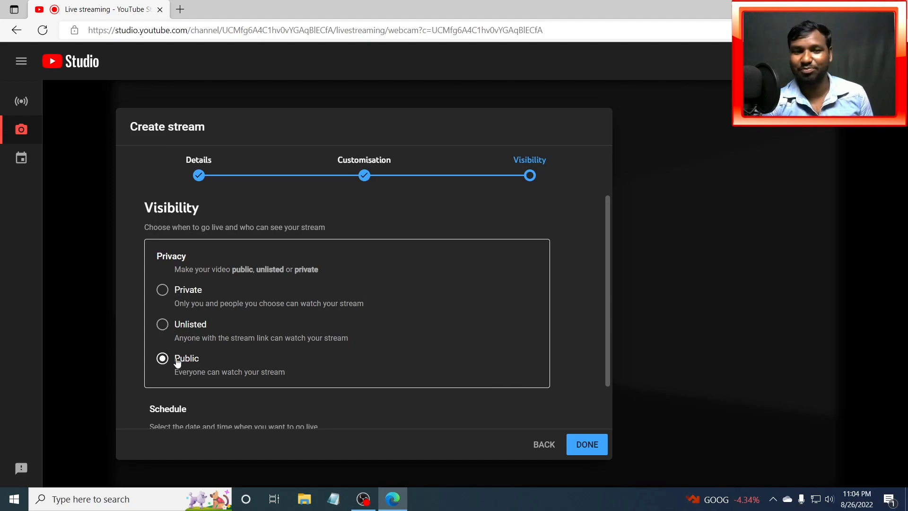
scroll(200, 339, "down", 1)
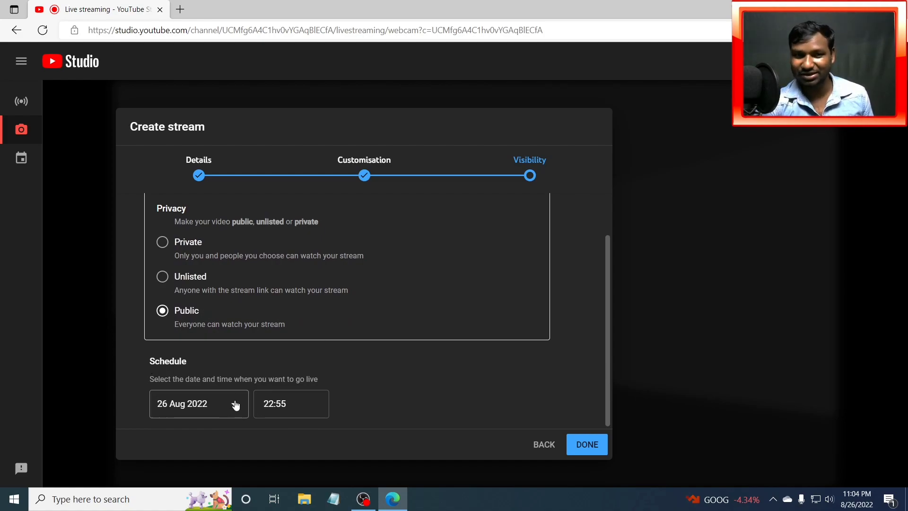
left_click(585, 448)
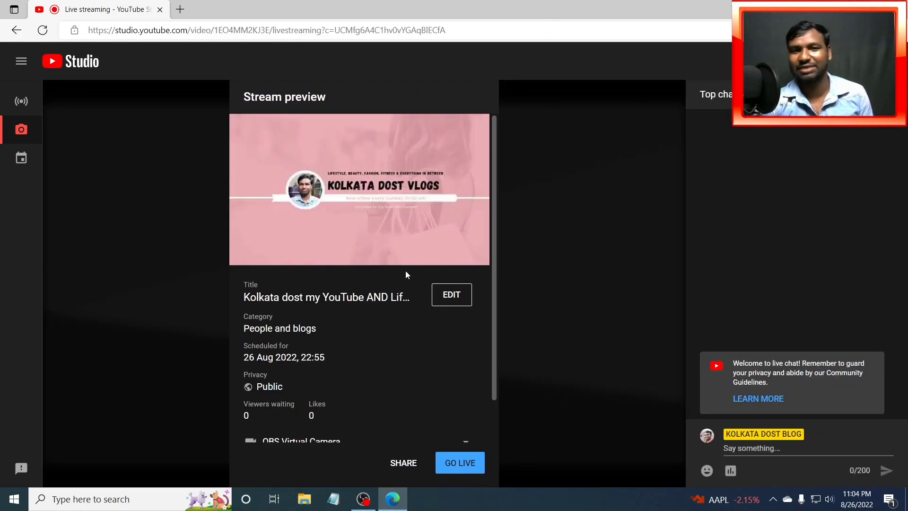
Set the stream's camera to Logitech HD Webcam C270 and its microphone to the non-default Microphone (USB Condenser Microphone) entry
scroll(387, 337, "down", 2)
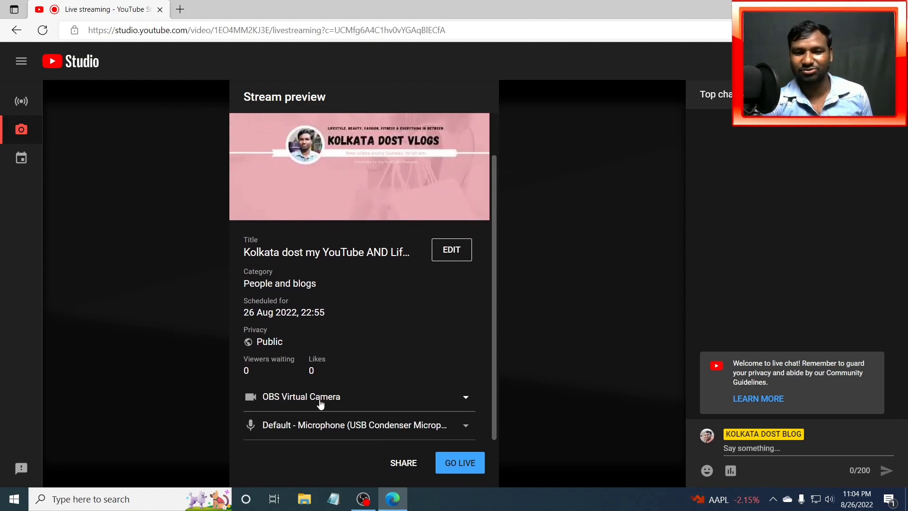
left_click(447, 405)
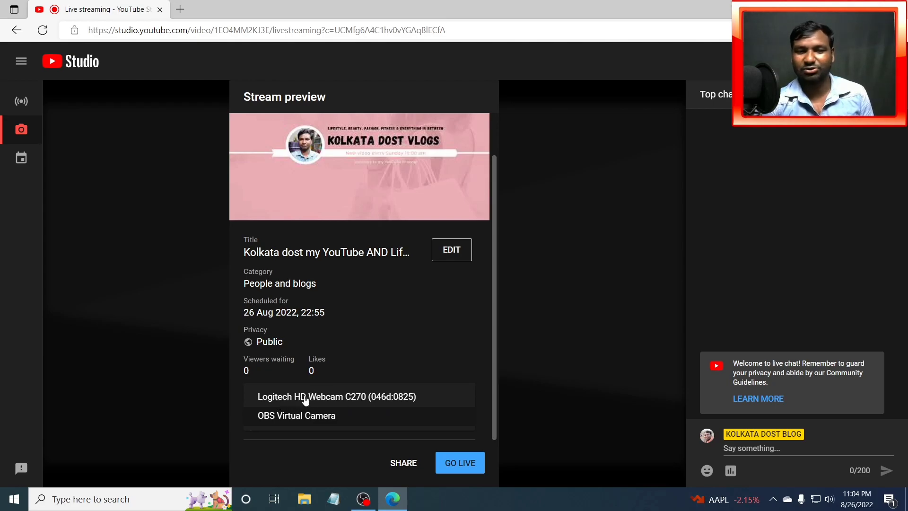
left_click(337, 401)
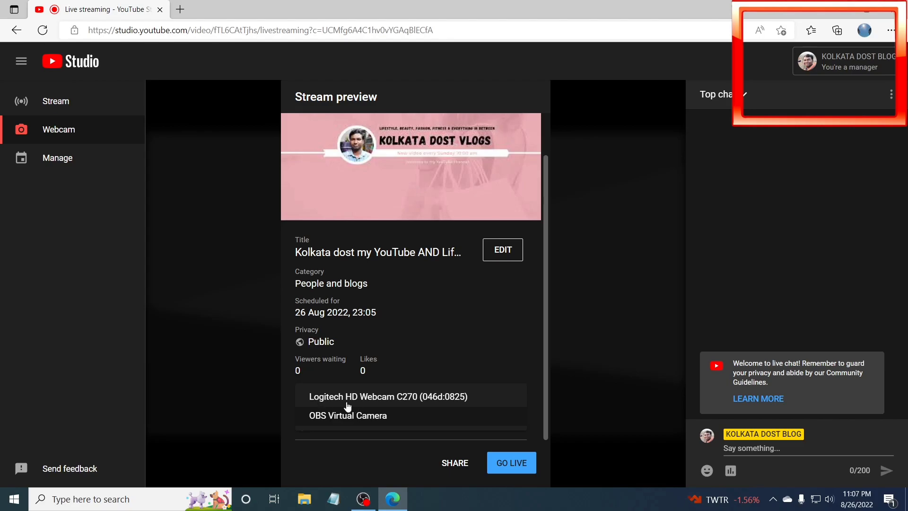
left_click(363, 397)
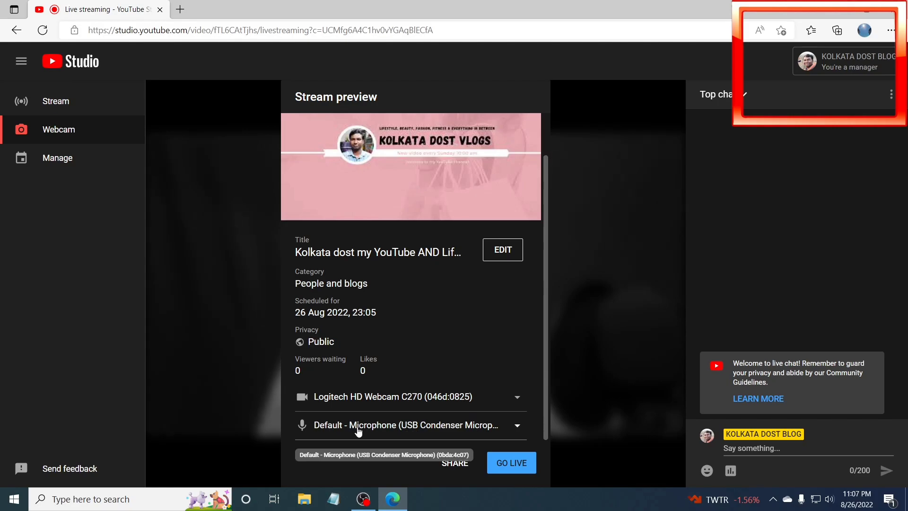
left_click(415, 431)
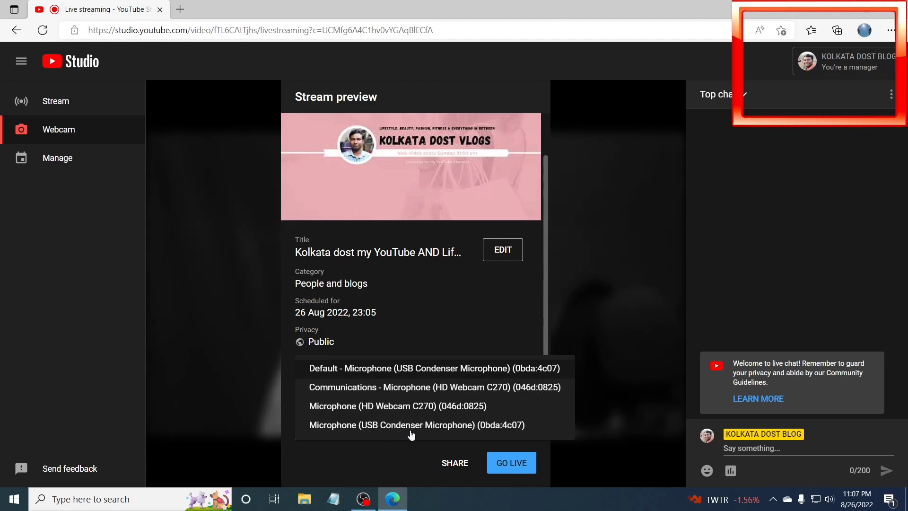
left_click(441, 432)
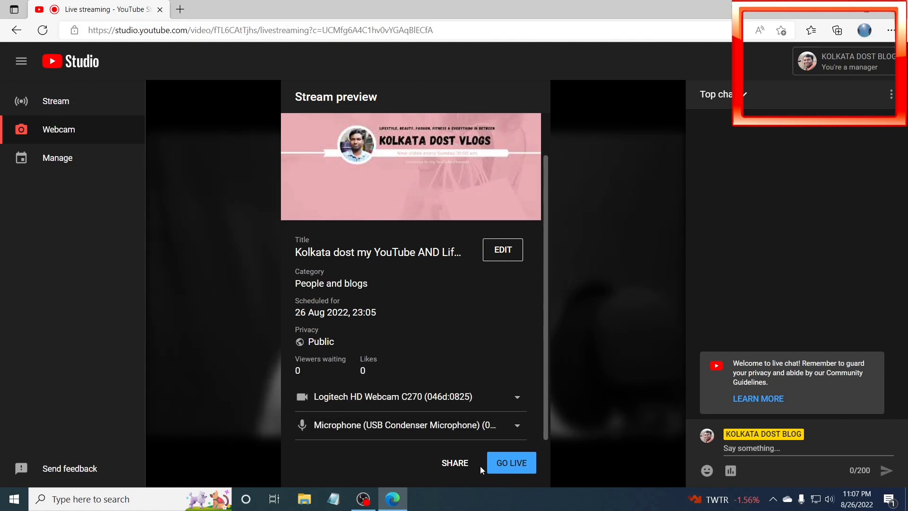
Retake the stream thumbnail with the webcam and go live
mouse_move(393, 214)
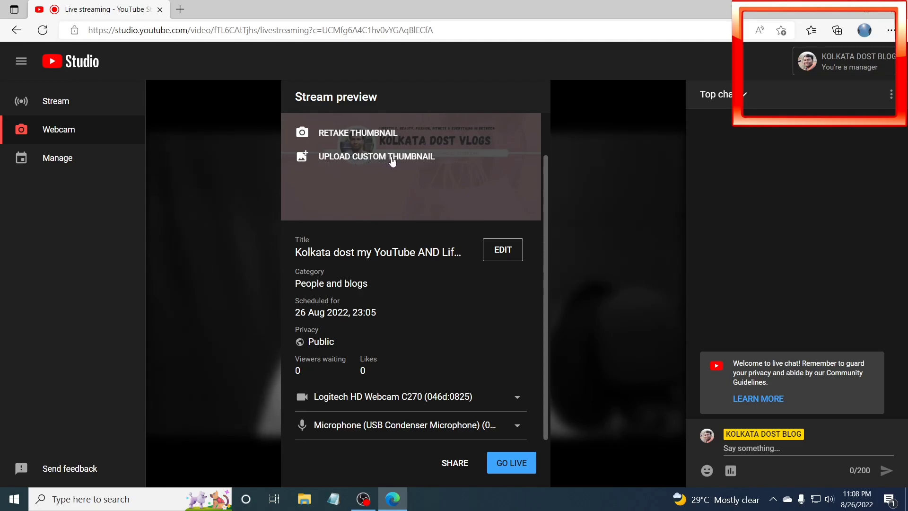
left_click(350, 134)
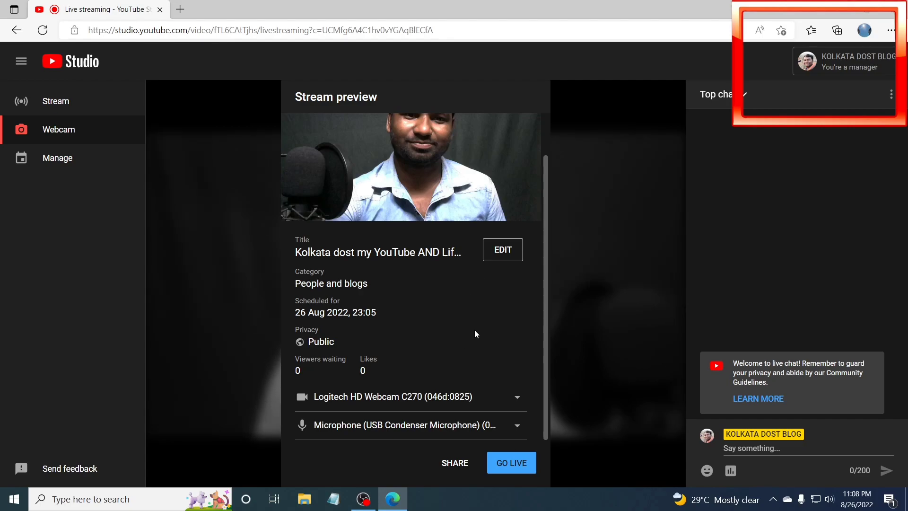
left_click(505, 469)
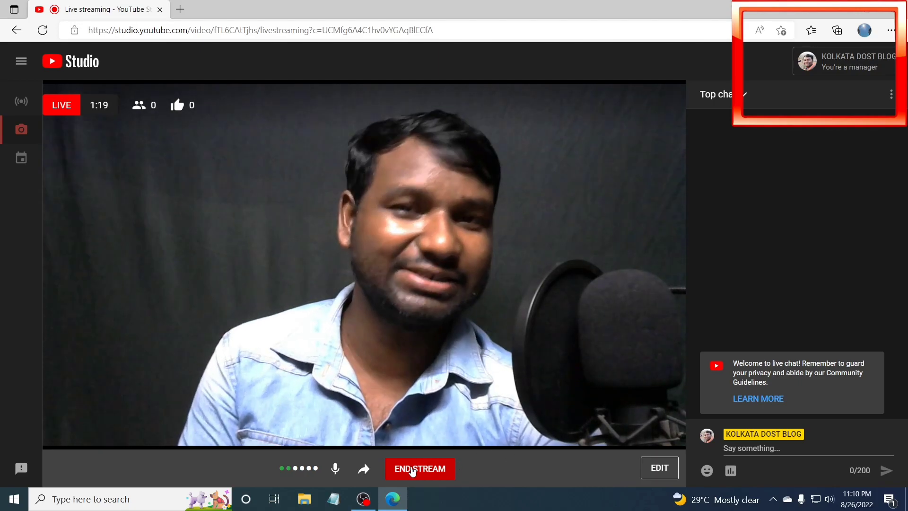
End the live stream, dismissing its finished-stream summary, and close the browser window
left_click(413, 470)
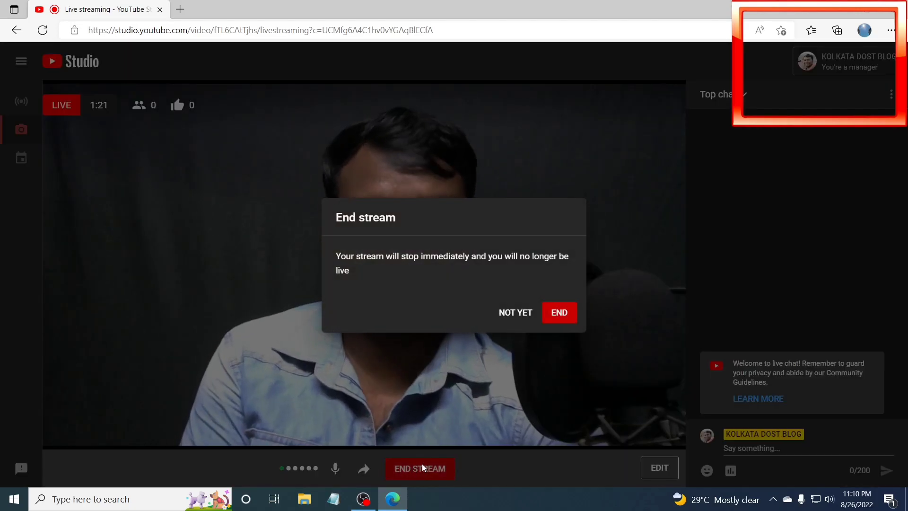
left_click(555, 322)
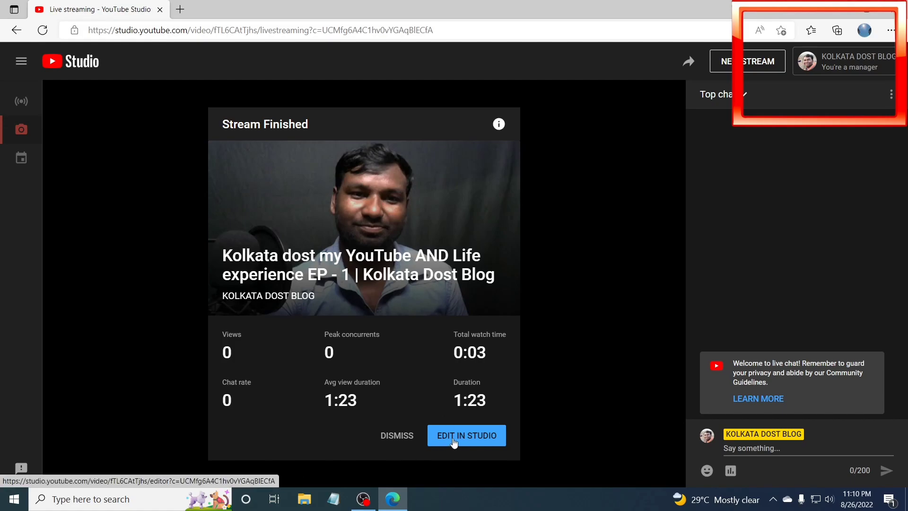
left_click(397, 437)
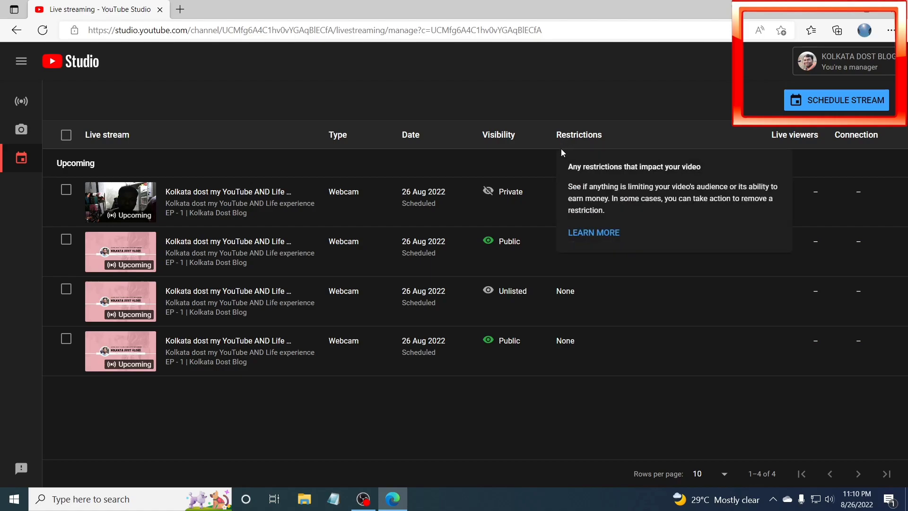
left_click(888, 15)
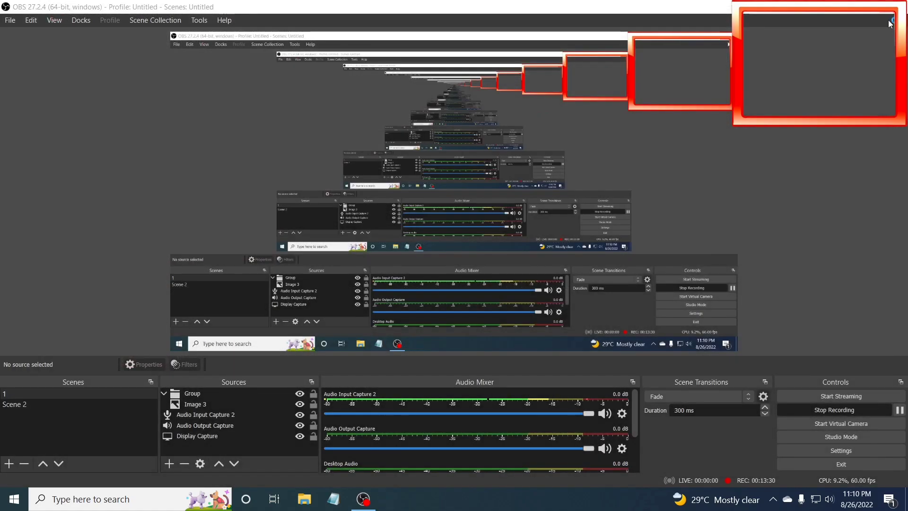